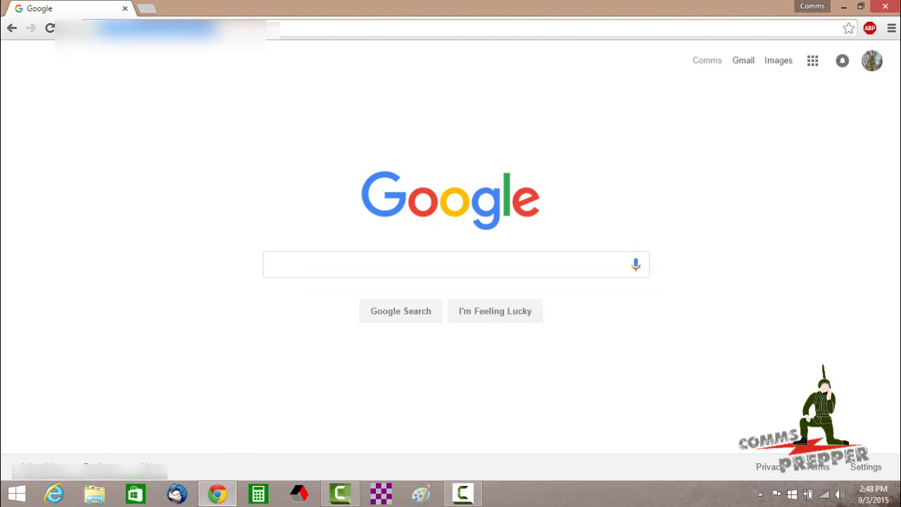
Step: Open the TriStar MPPT controller's web page and review the Live Data View down to the alarms and faults
click(213, 29)
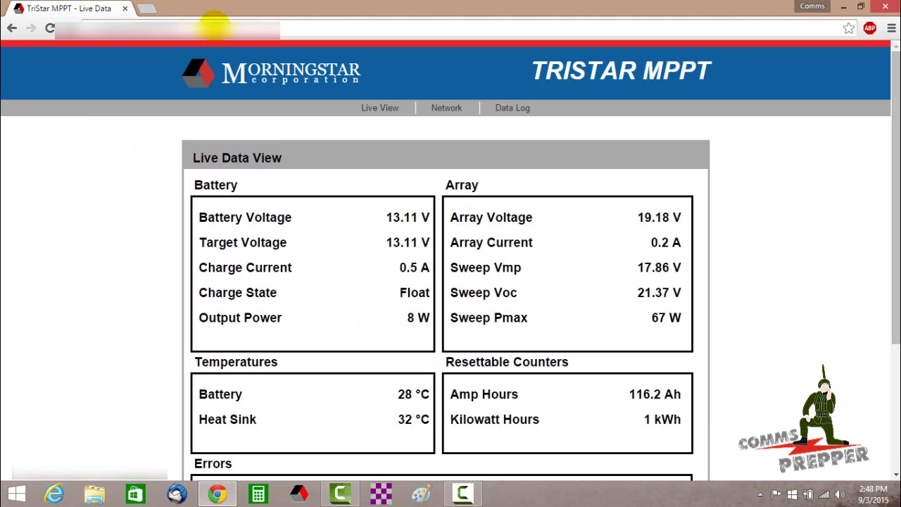
drag(898, 170, 533, 234)
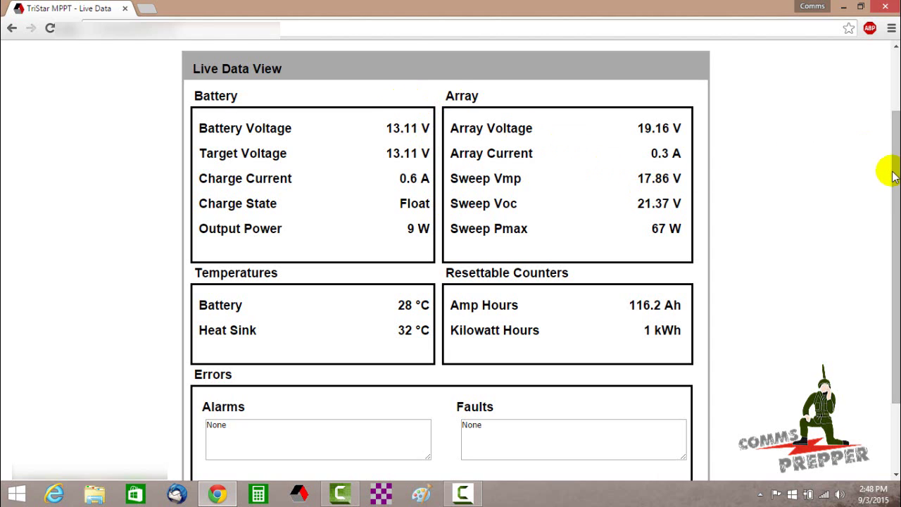
scroll(451, 257, up, 2)
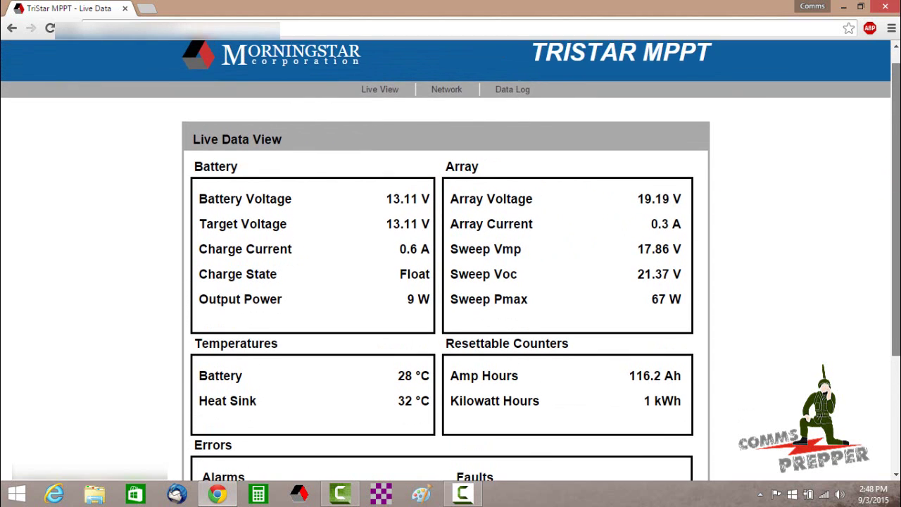
Step: Open the controller's Network page and review its current network settings and the modifiable address and port settings
click(455, 112)
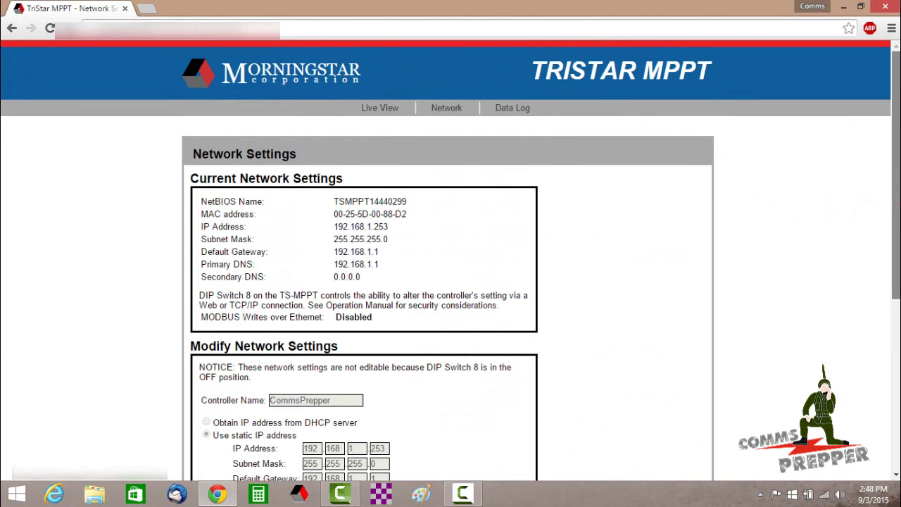
scroll(885, 235, down, 2)
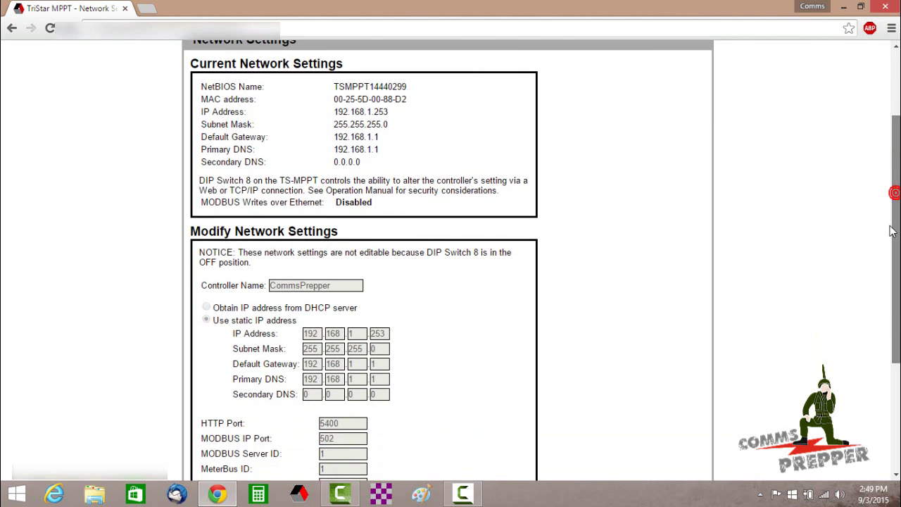
scroll(885, 254, down, 2)
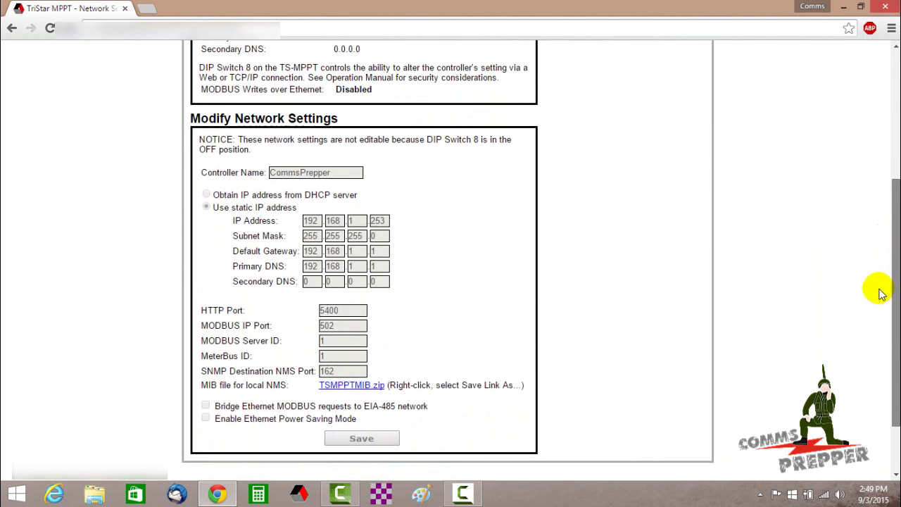
scroll(880, 243, up, 6)
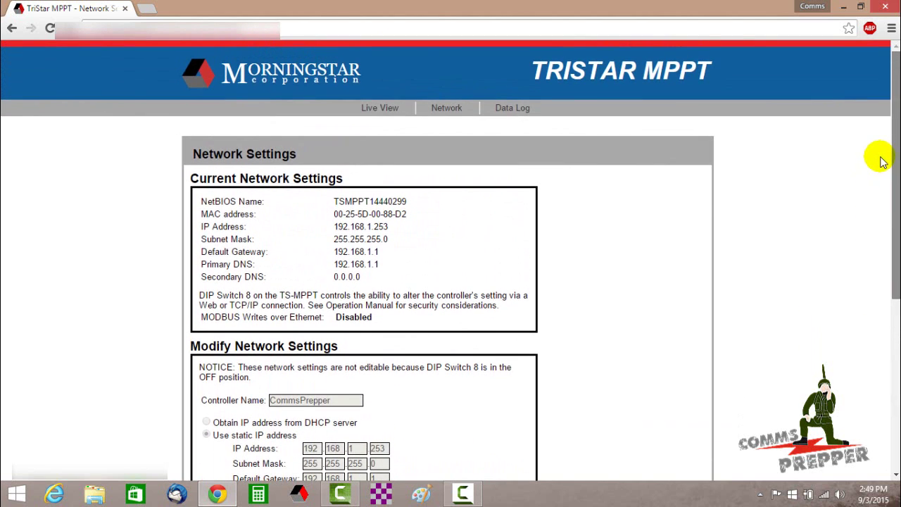
Step: Review the controller's daily Data Log table down to the faults and alarms, and return to Live View
click(512, 111)
click(512, 112)
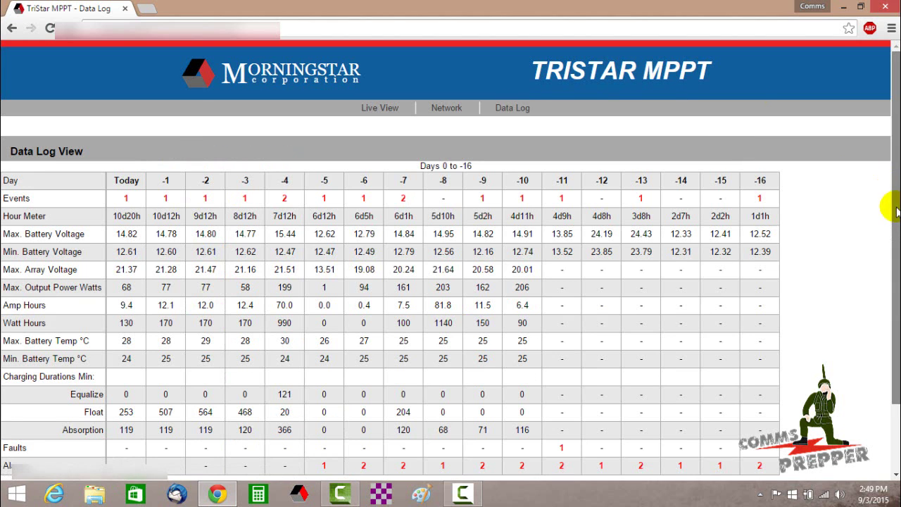
drag(895, 207, 889, 257)
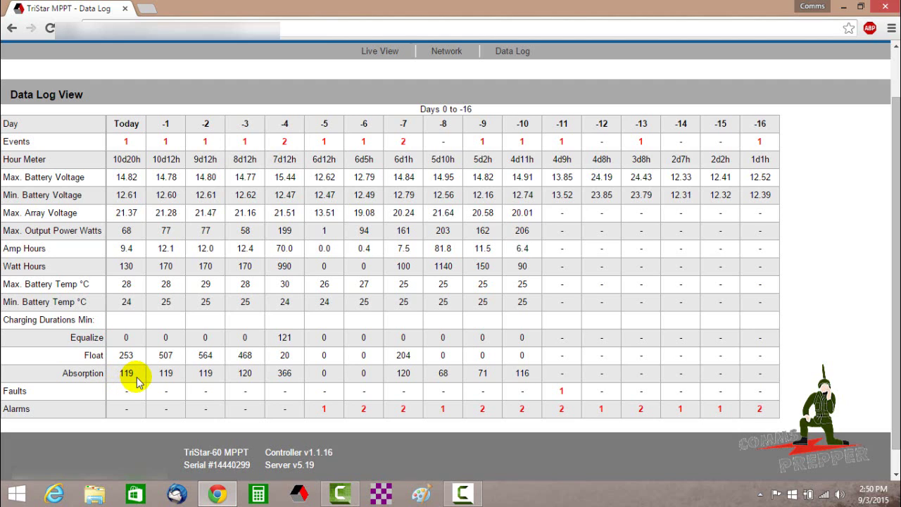
click(390, 52)
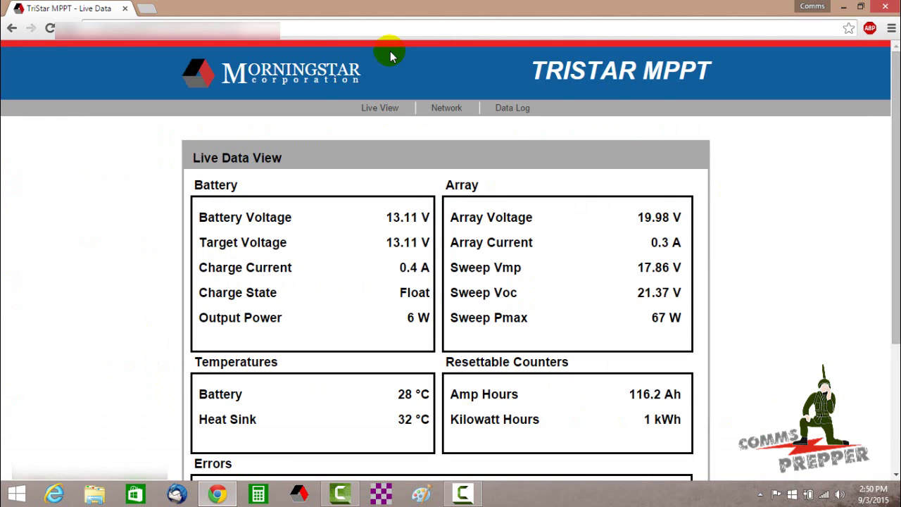
Step: Close the browser, switch to MSView and add a TriStar-MPPT device through a manual connection
click(894, 8)
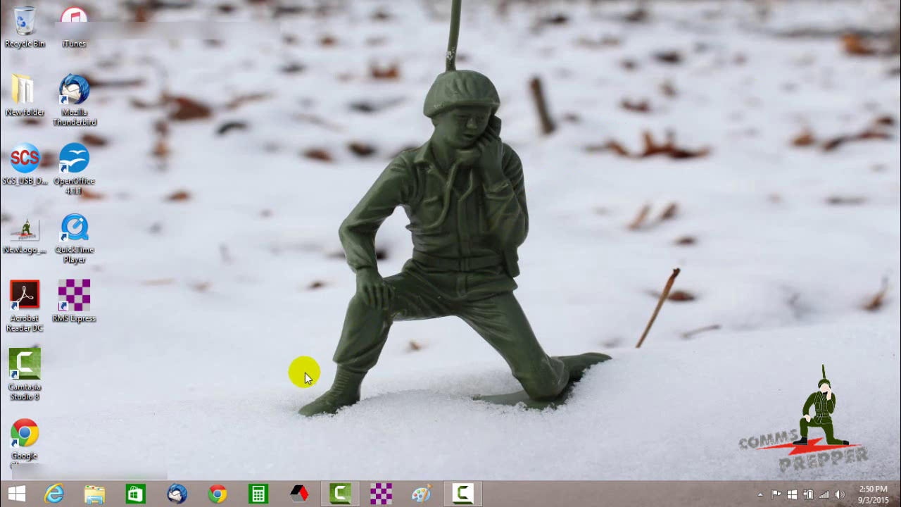
click(299, 493)
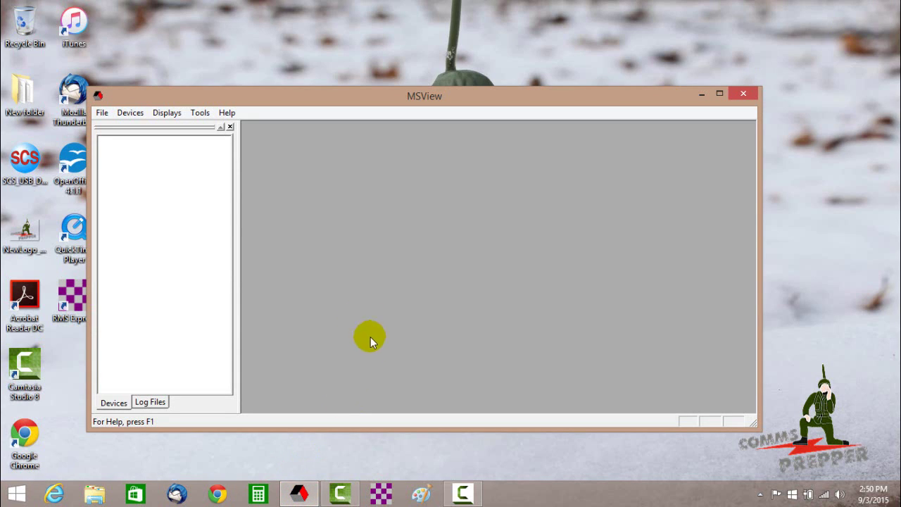
click(133, 114)
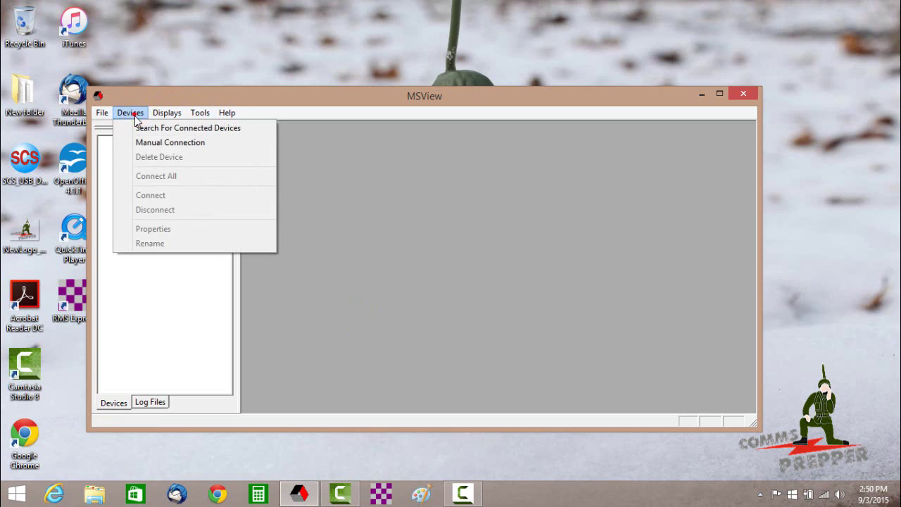
click(137, 144)
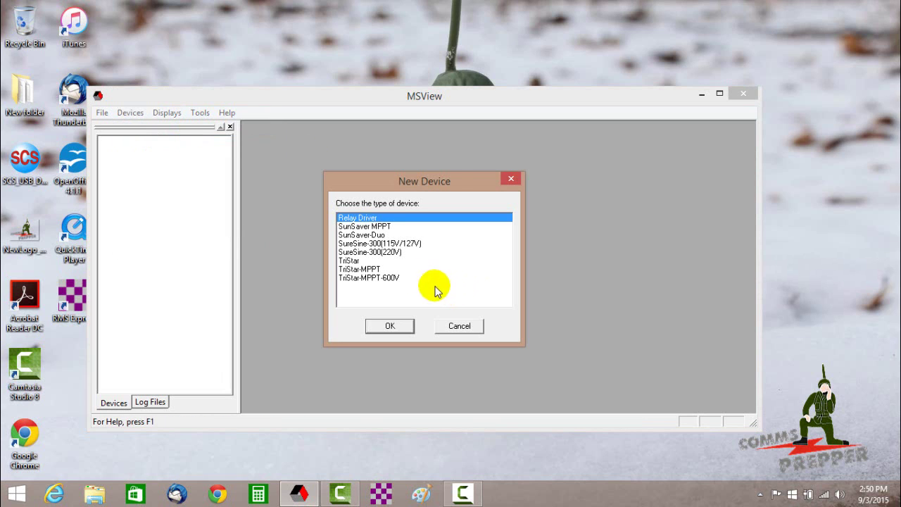
click(386, 269)
click(392, 327)
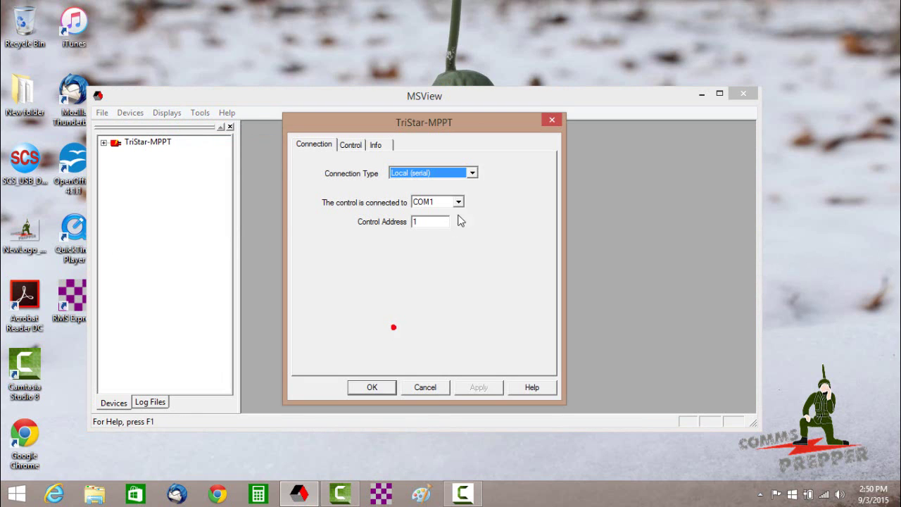
Step: Configure the TriStar-MPPT connection as Remote (TCP) with the controller's IP address and MSView TCP port 5400
click(473, 173)
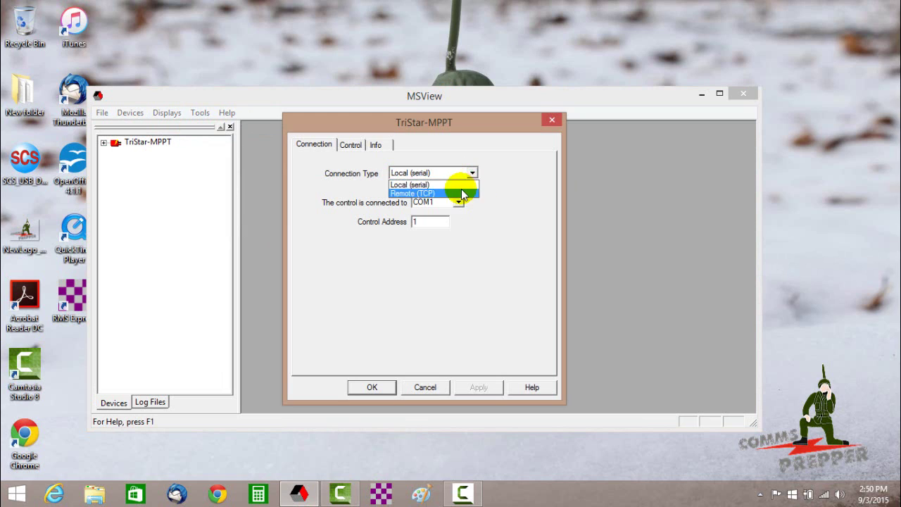
click(461, 193)
double_click(456, 202)
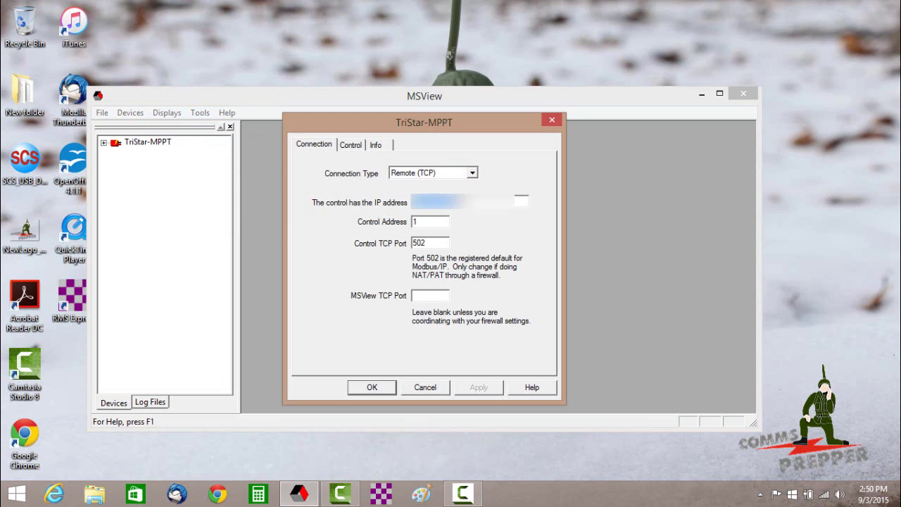
text(192.168.1.100)
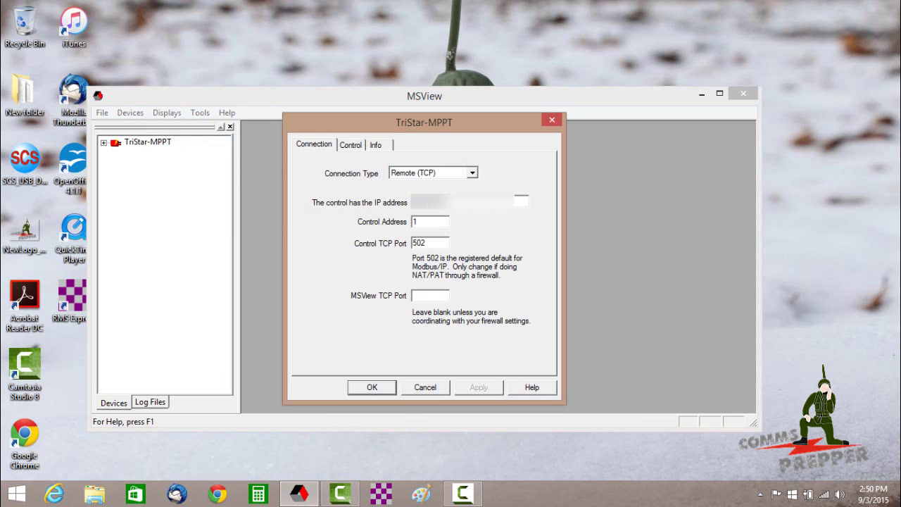
click(436, 297)
text(5400)
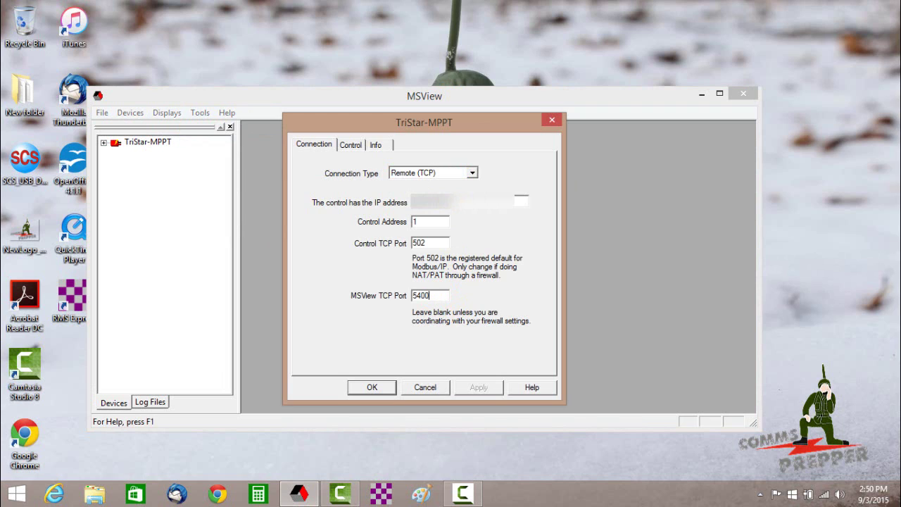
click(373, 387)
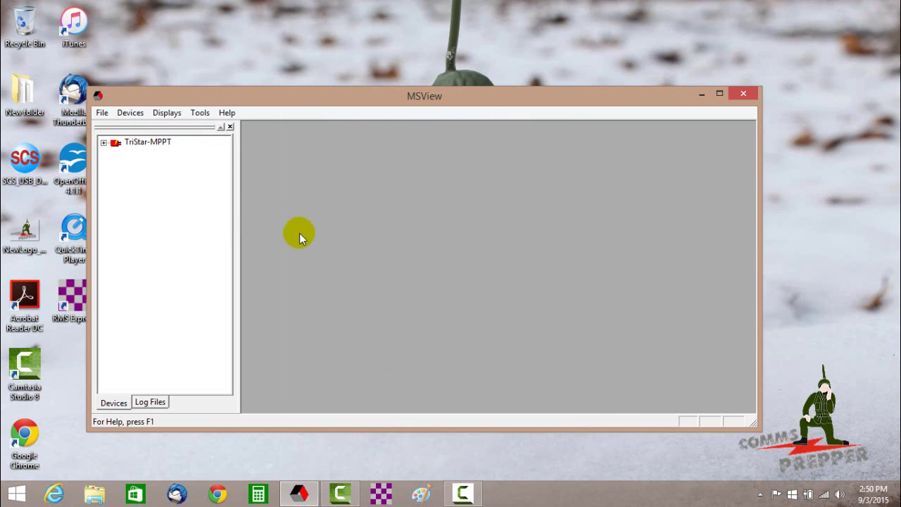
Step: Expand the TriStar-MPPT entry in the device tree and connect to the controller
click(103, 143)
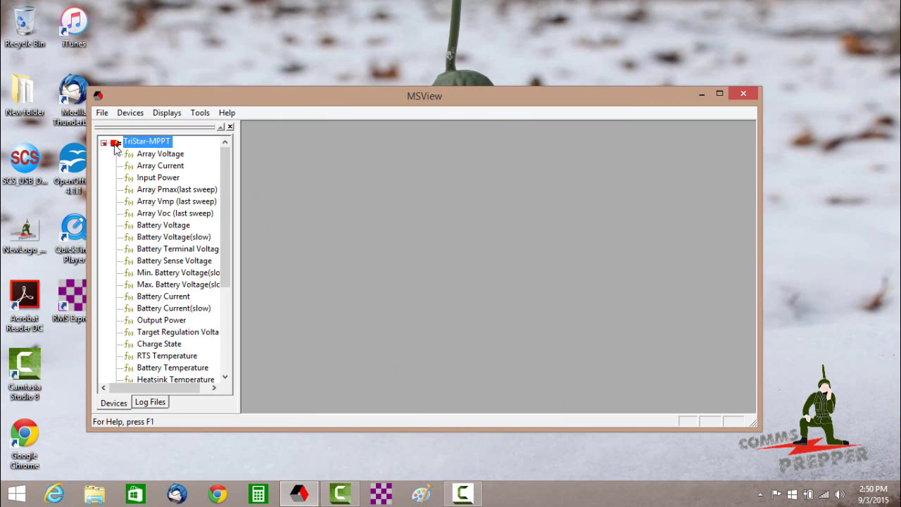
right_click(143, 144)
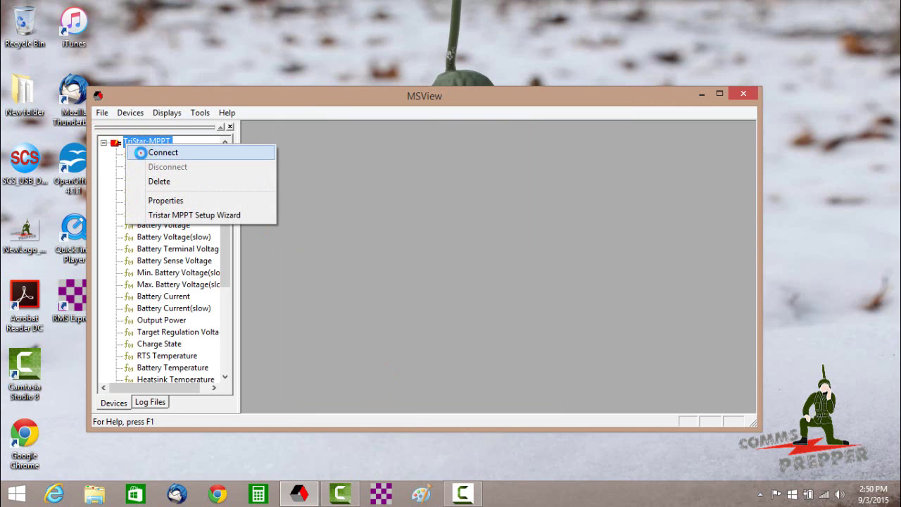
click(141, 153)
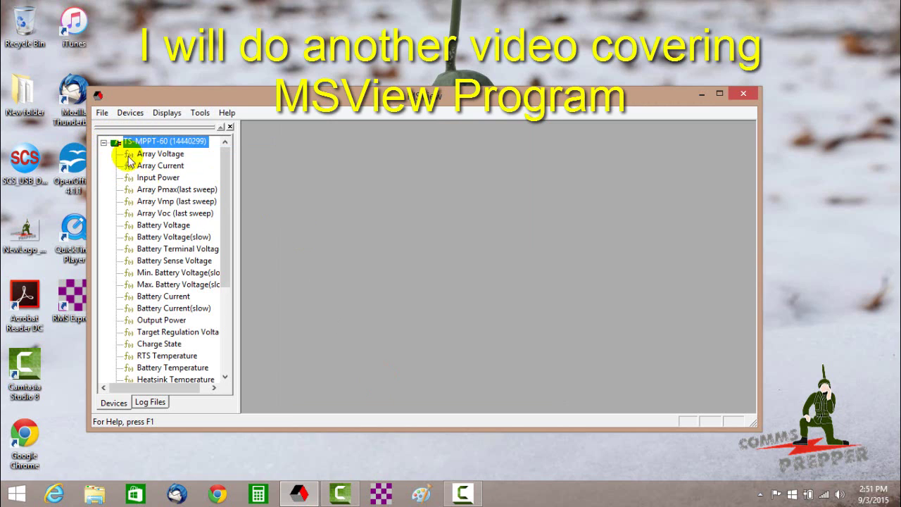
click(166, 113)
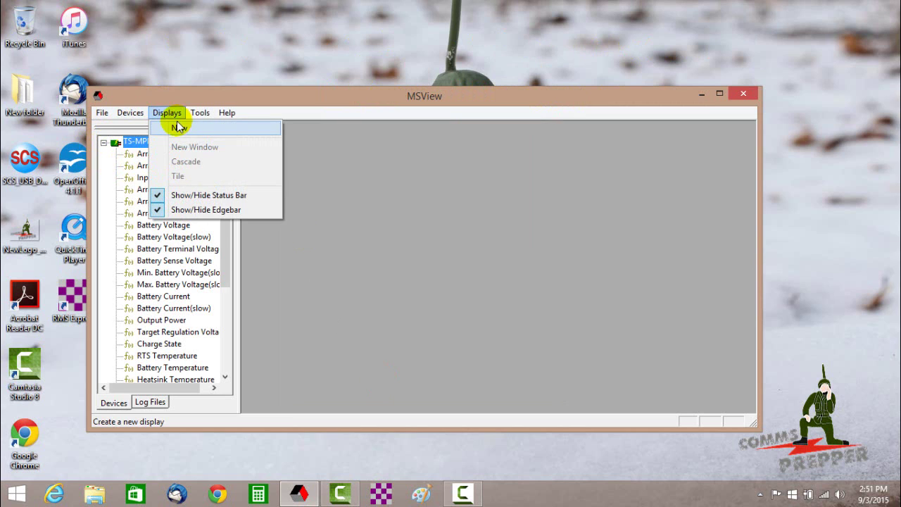
mouse_move(192, 115)
click(108, 118)
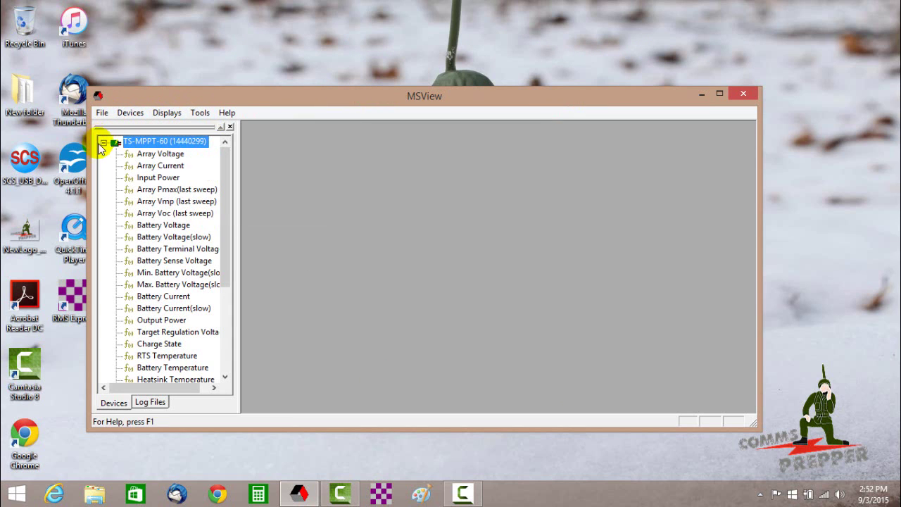
Step: Start the Tristar MPPT Setup Wizard, accept the caution and read the controller's setpoints over TCP/IP in Solar Charge Control mode
click(200, 114)
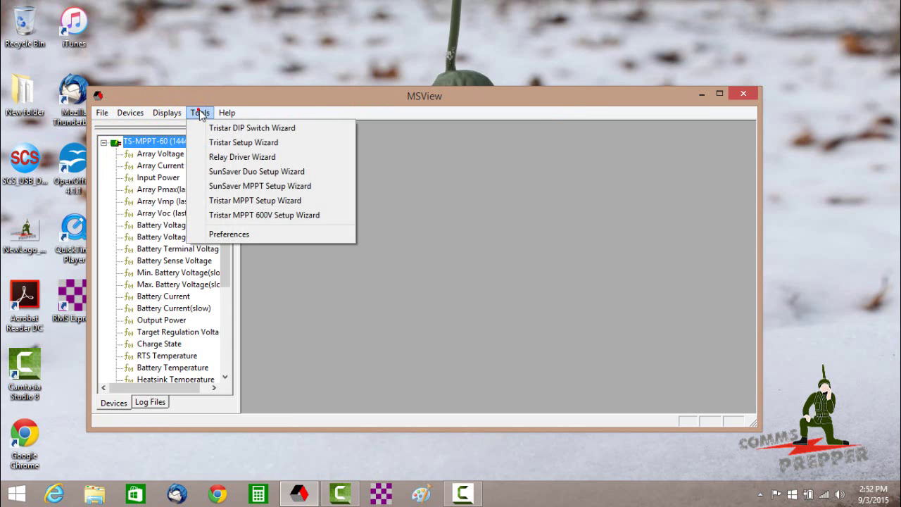
click(253, 201)
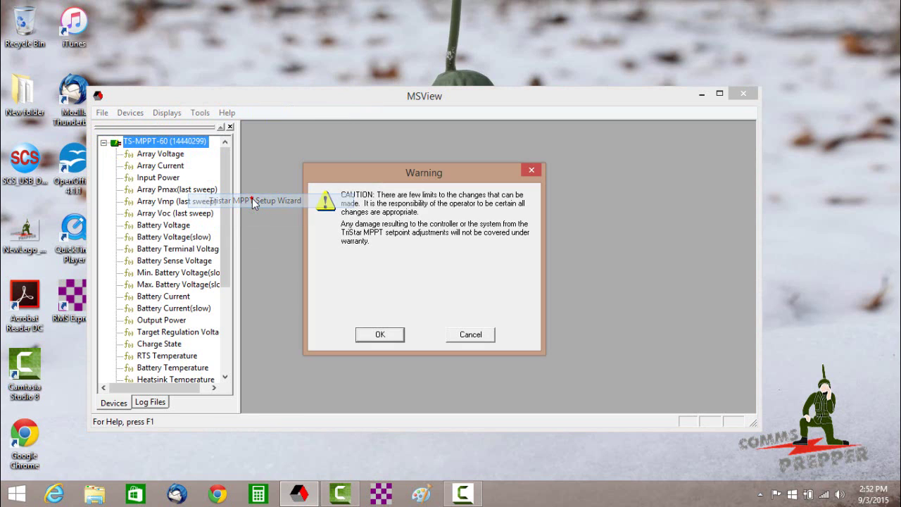
click(384, 338)
click(384, 338)
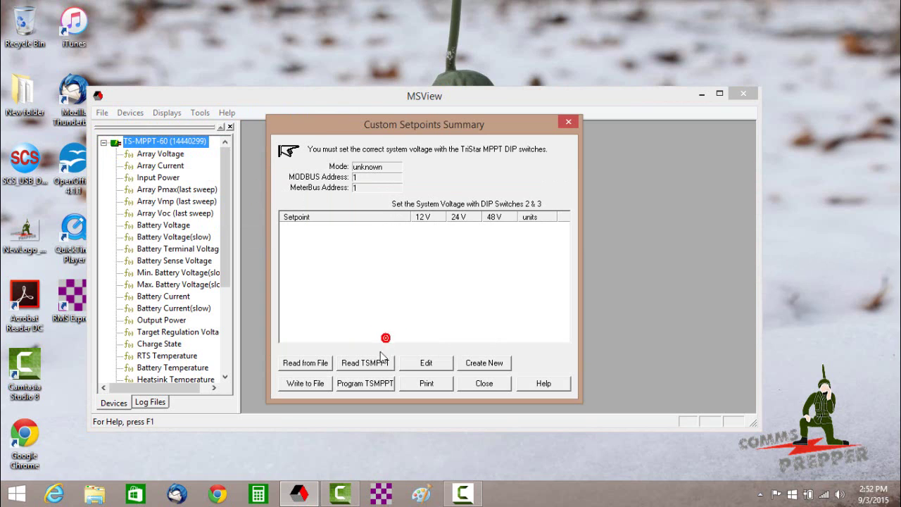
click(378, 362)
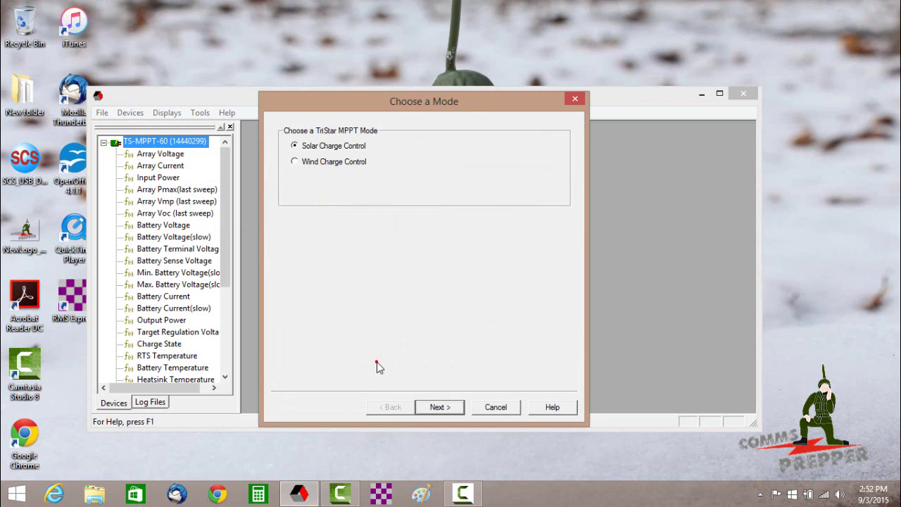
click(438, 407)
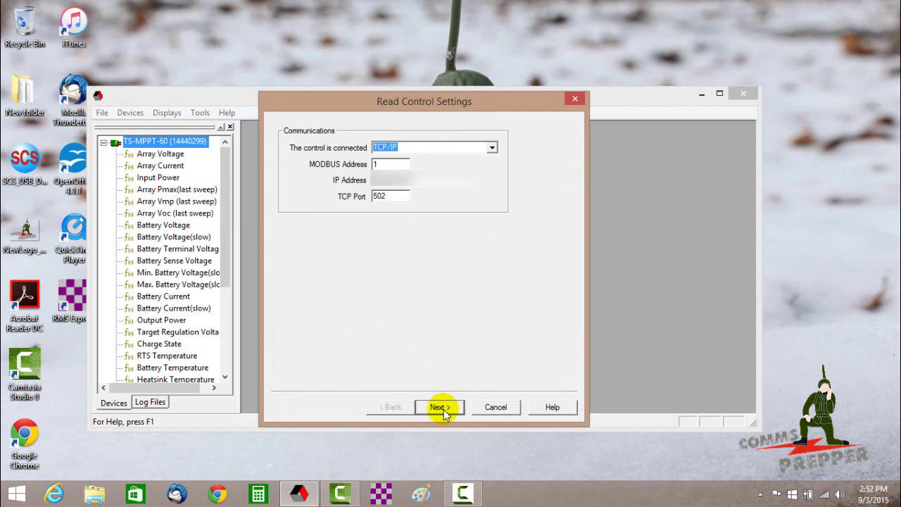
click(442, 411)
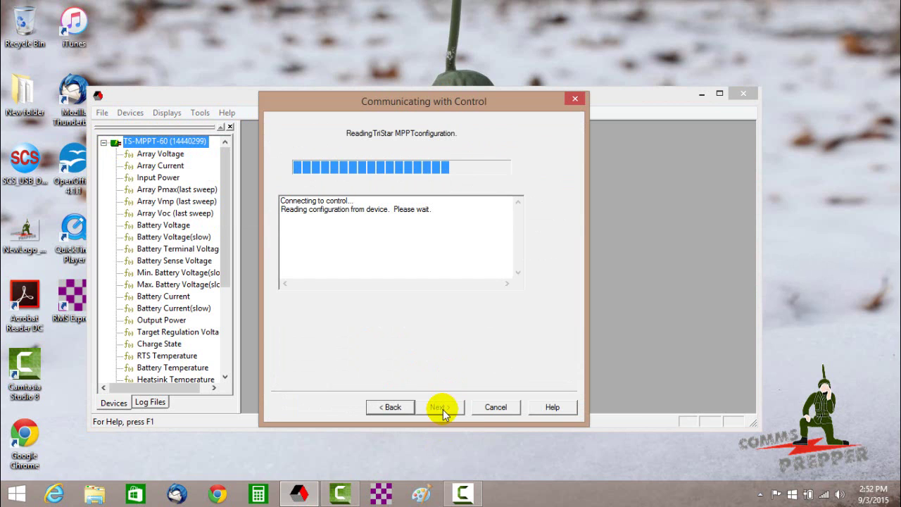
click(440, 408)
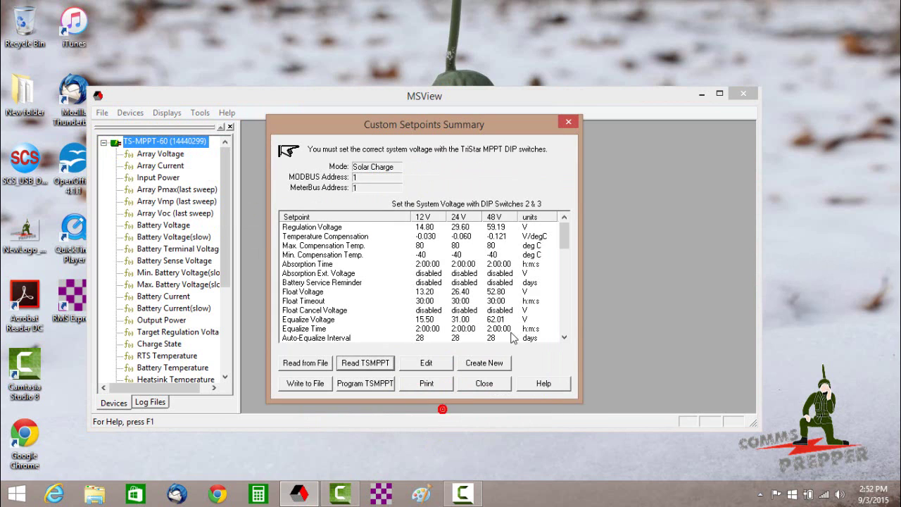
Step: Open the custom setpoints for editing and review the Charge Mode pages, including absorption, float and limits
click(429, 362)
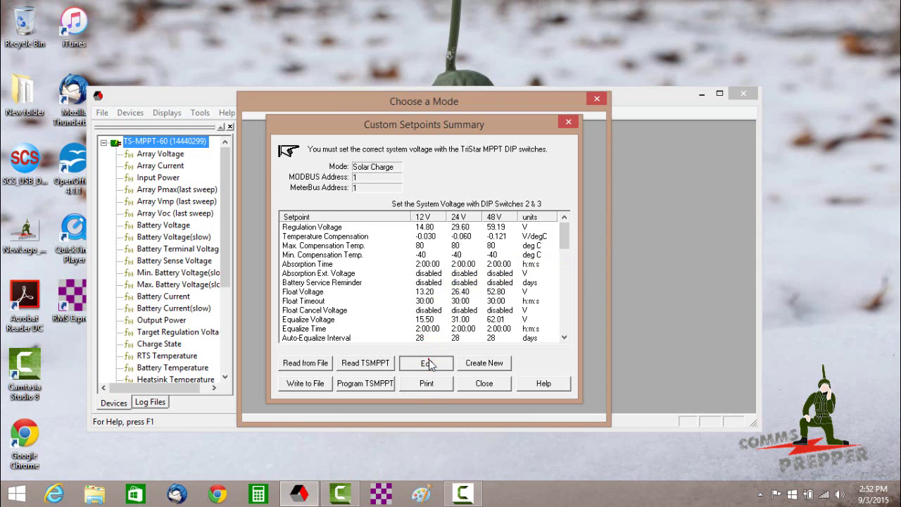
click(459, 407)
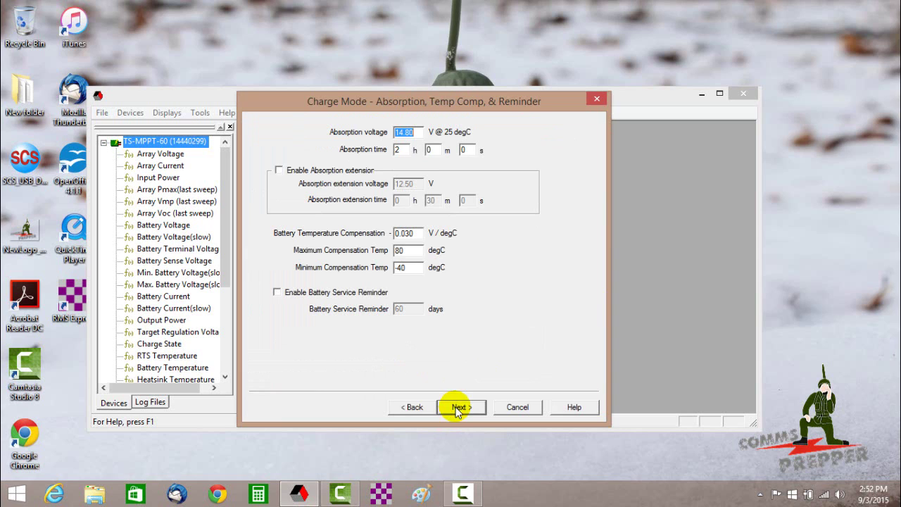
click(458, 408)
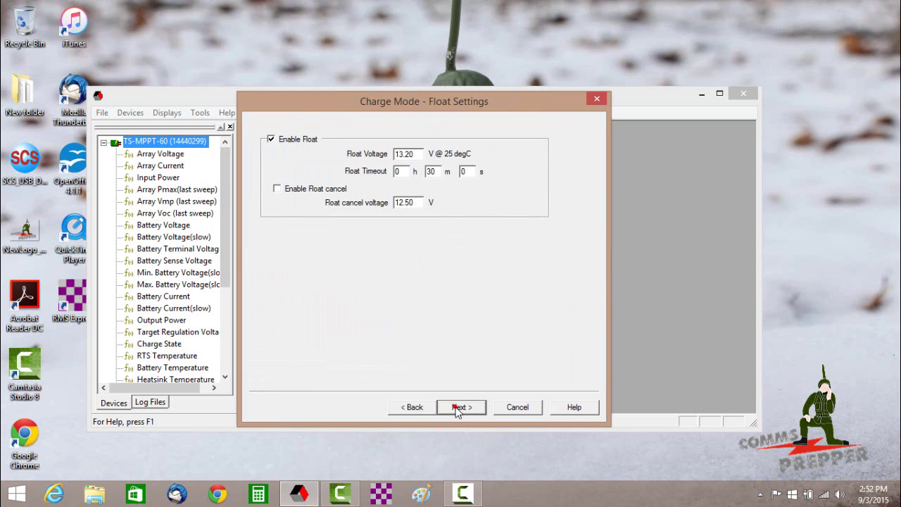
click(458, 408)
click(459, 408)
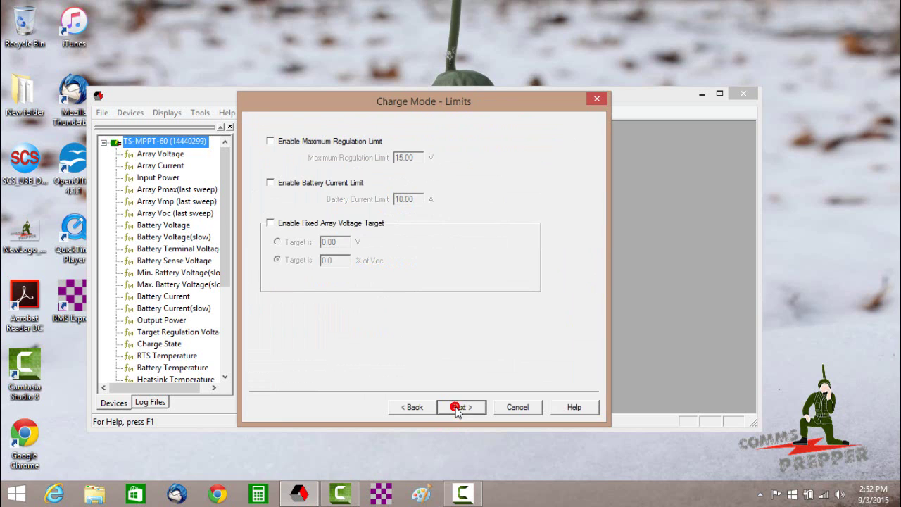
Step: Review the LED, logging, communication and notification settings, finishing the wizard to return to the Custom Setpoints Summary
click(457, 408)
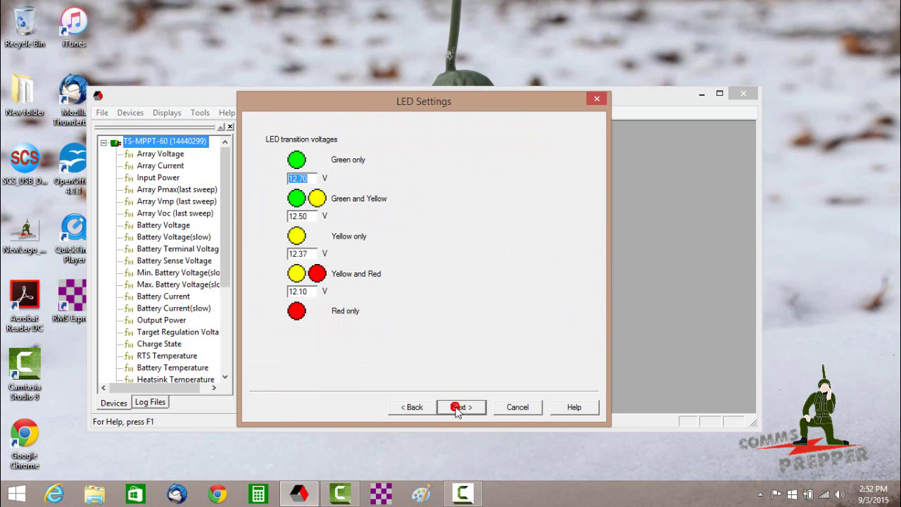
click(457, 408)
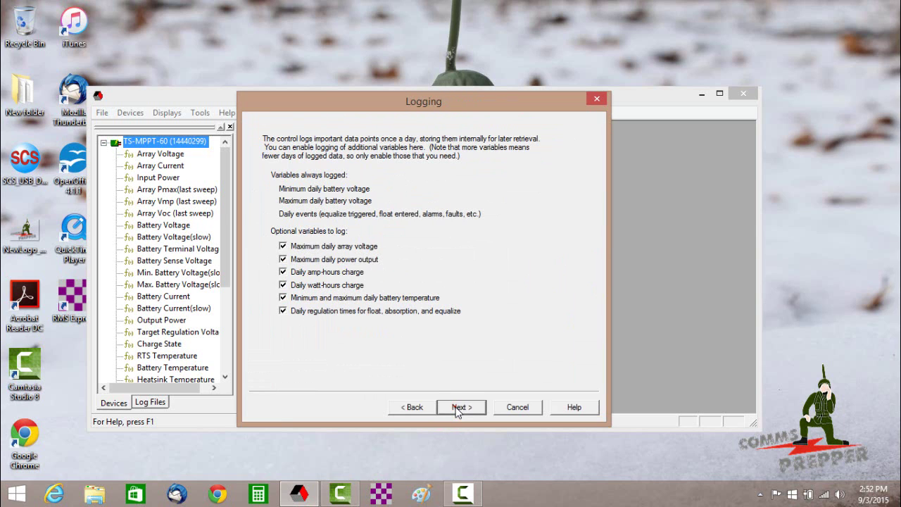
click(457, 408)
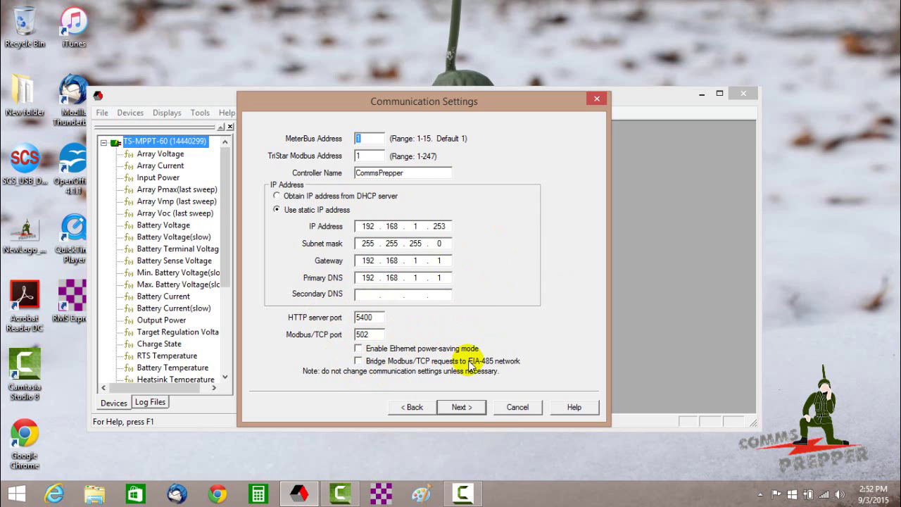
click(469, 408)
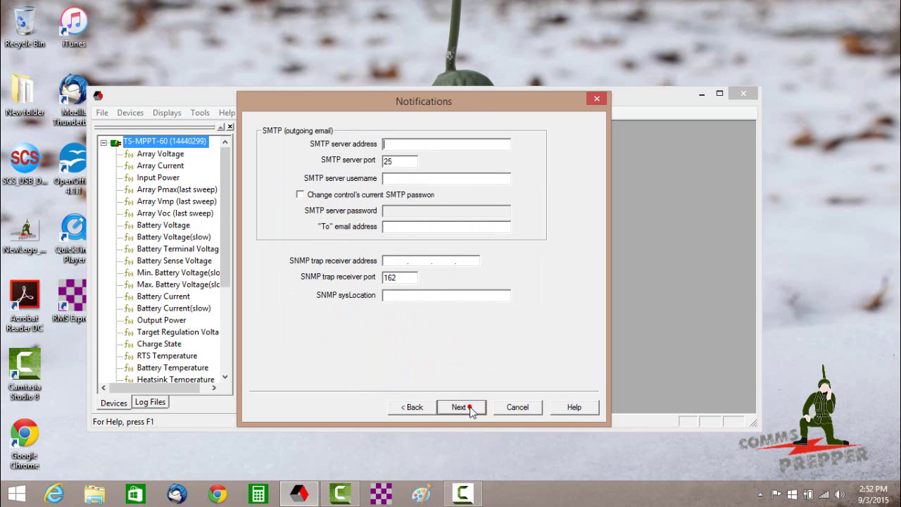
click(470, 408)
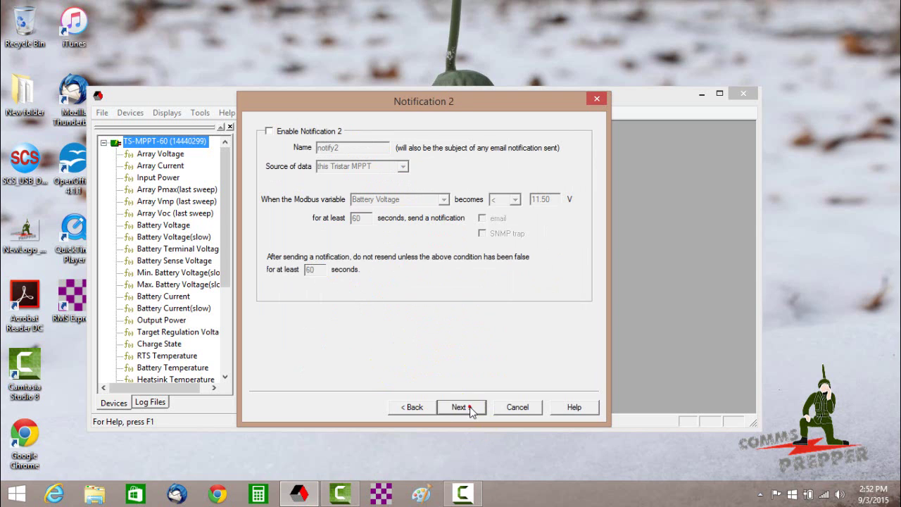
click(468, 407)
click(468, 407)
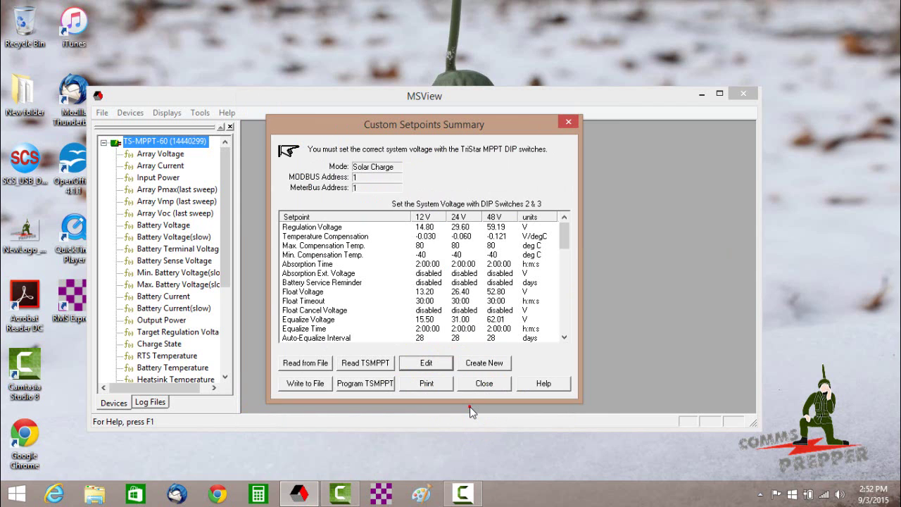
Step: Close the Custom Setpoints Summary without saving and disconnect the TS-MPPT-60 controller in the device tree
click(486, 386)
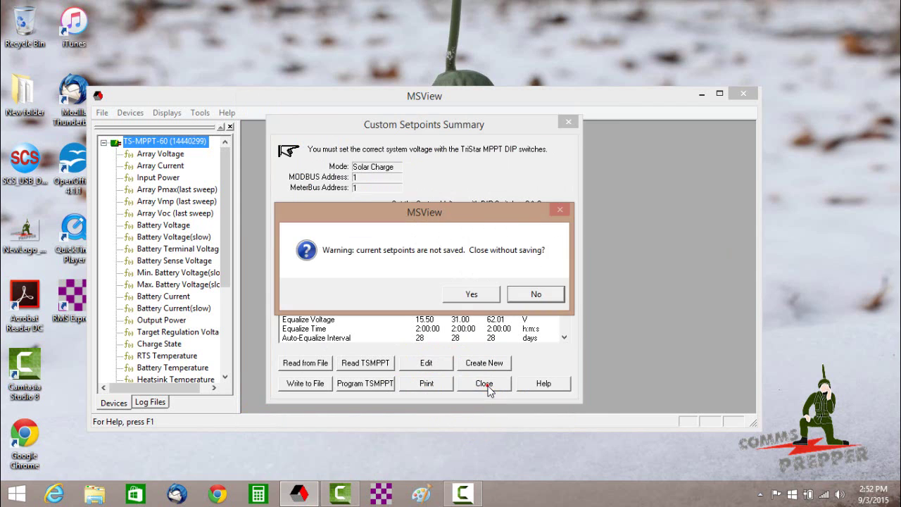
click(471, 295)
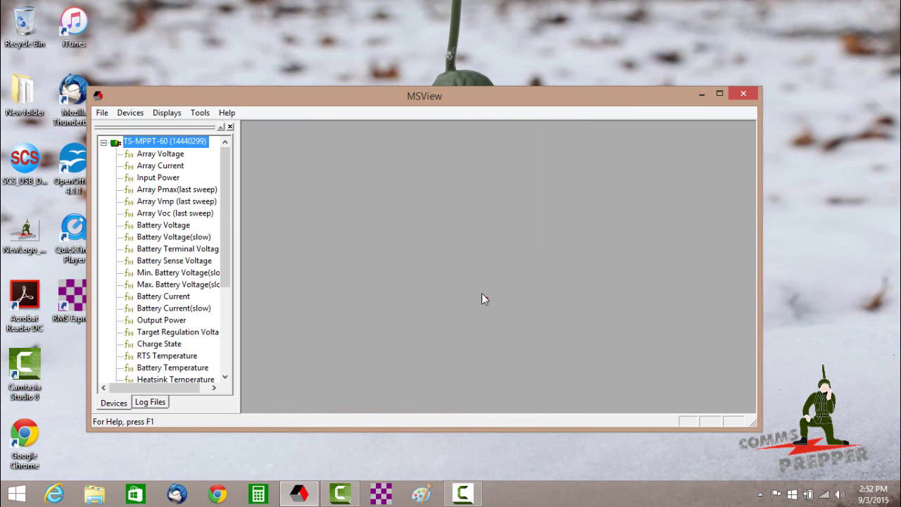
click(184, 144)
right_click(182, 144)
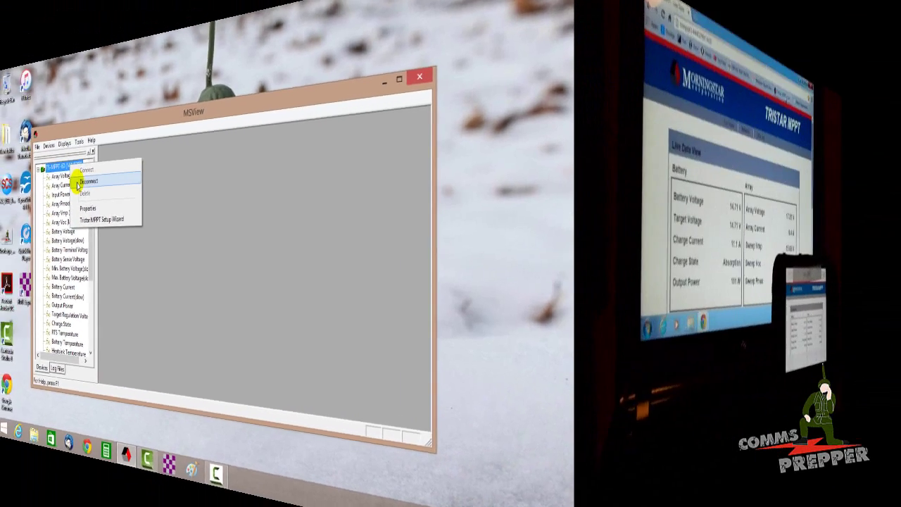